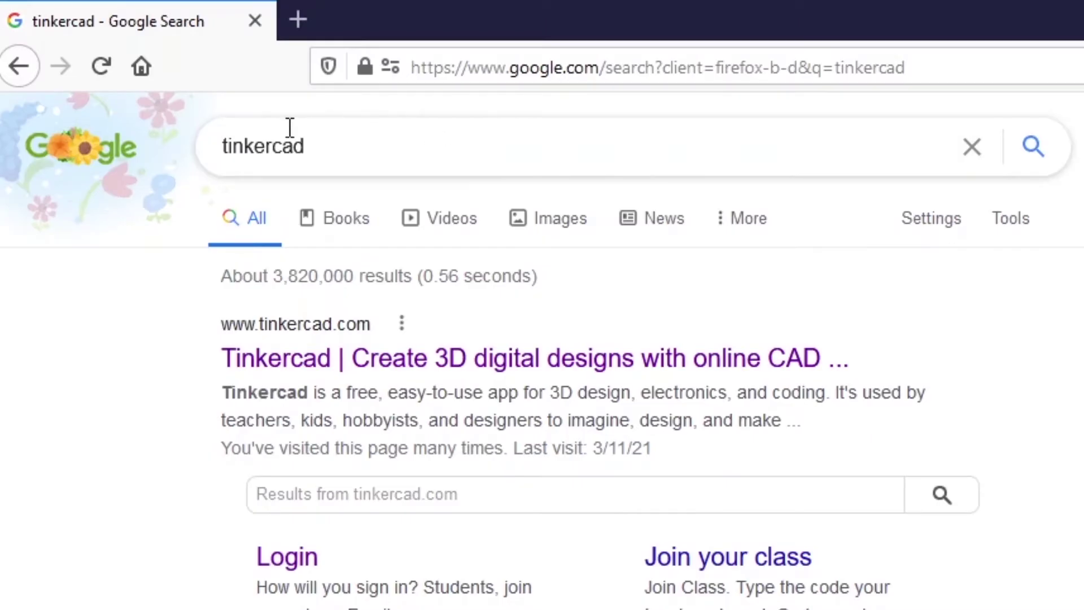
Open the Tinkercad website from the Google results for 'tinkercad'
left_click(425, 359)
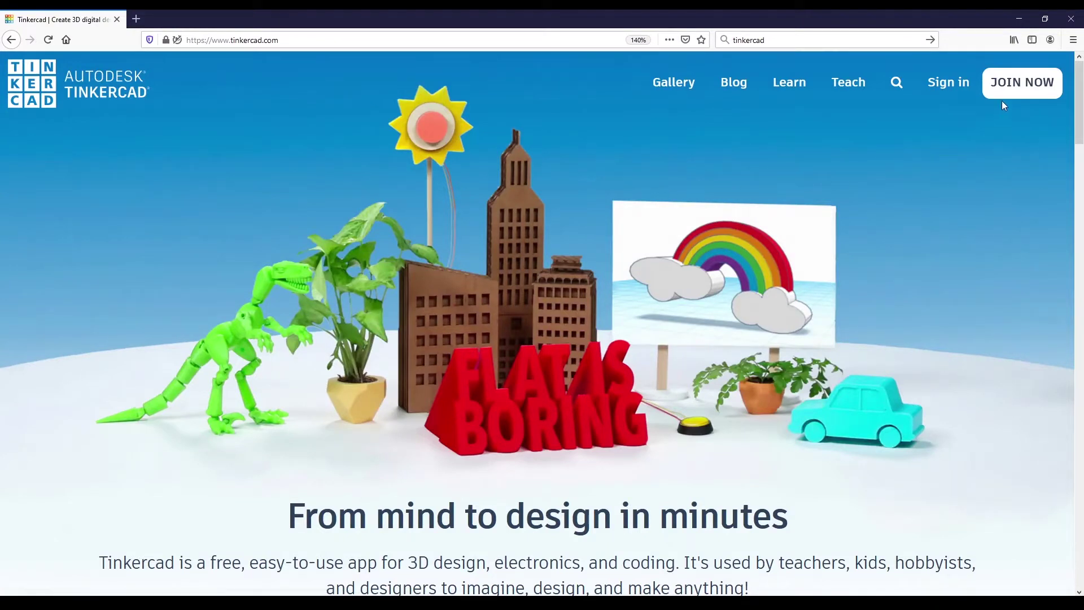
Join Tinkercad with a personal account to reach the My recent designs dashboard
left_click(1013, 88)
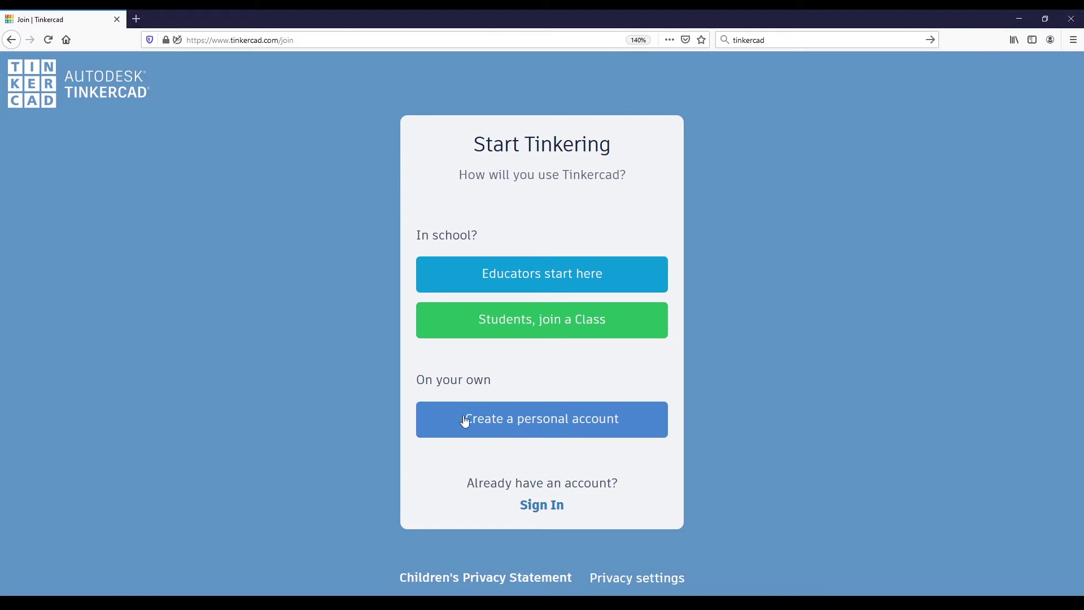
left_click(626, 425)
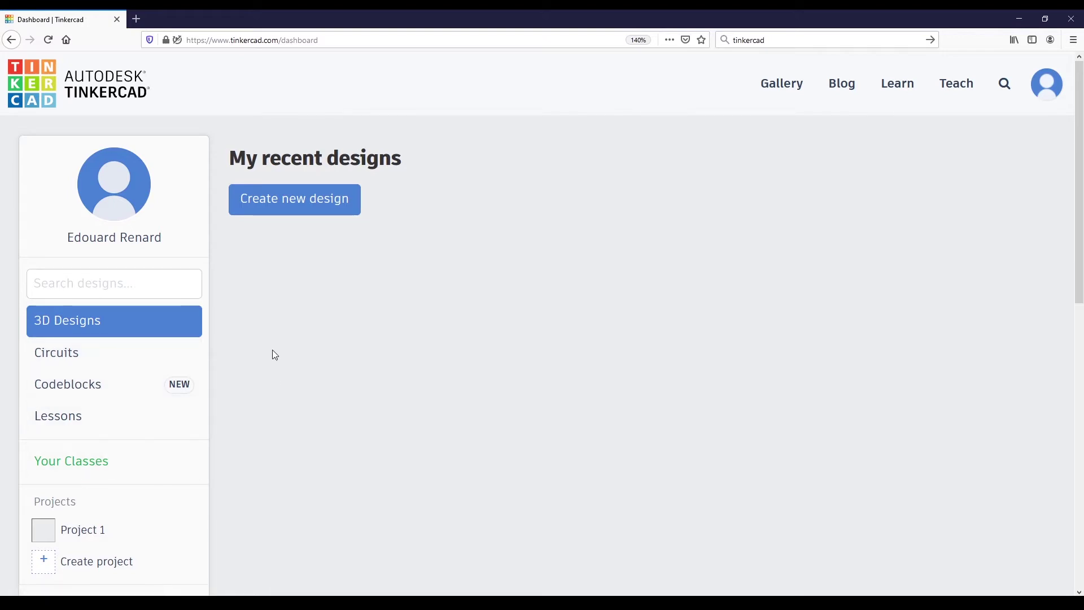
Create a new circuit design from the Circuits section of the dashboard
left_click(67, 357)
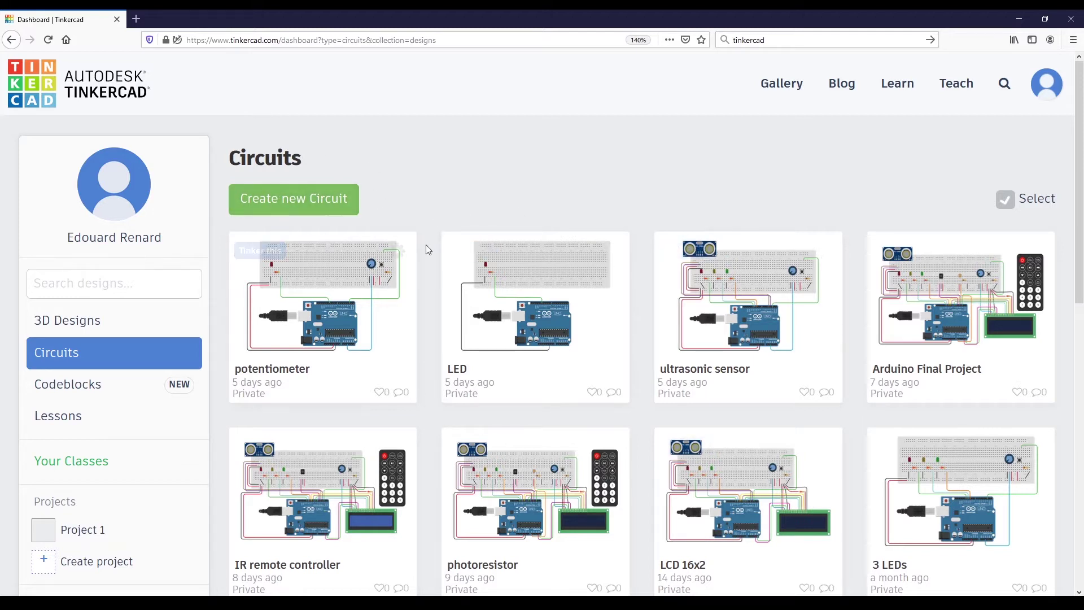
left_click(279, 204)
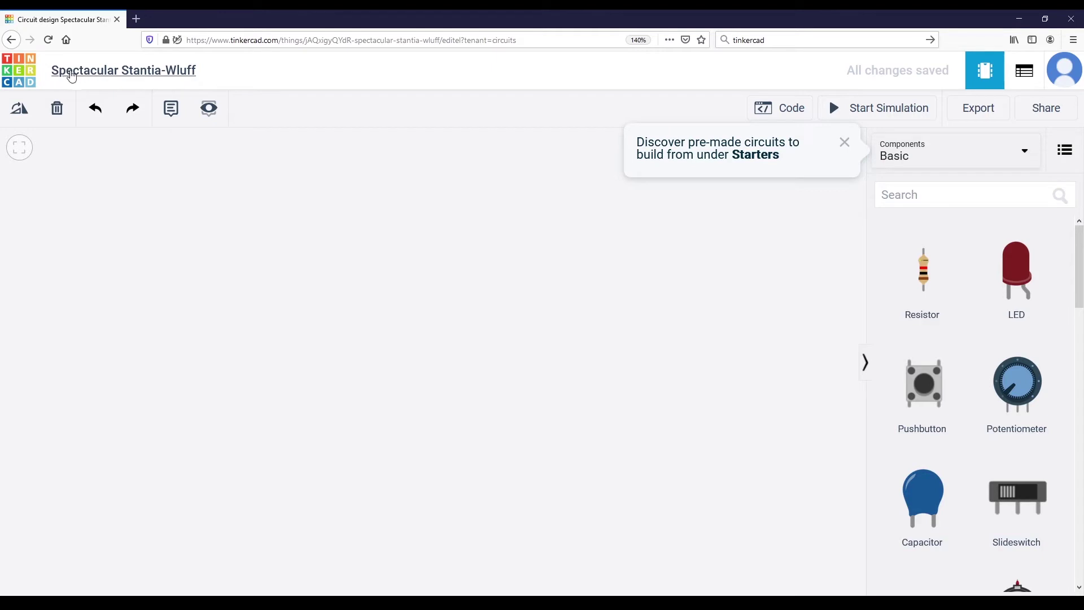
Rename the circuit design title to 'first program'
left_click(88, 71)
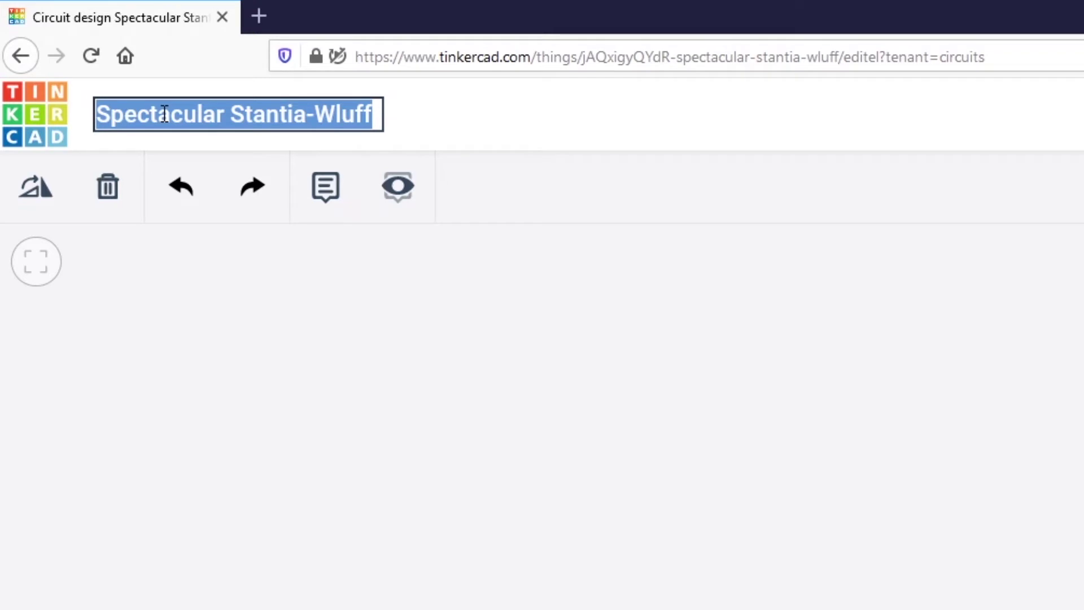
type("firt")
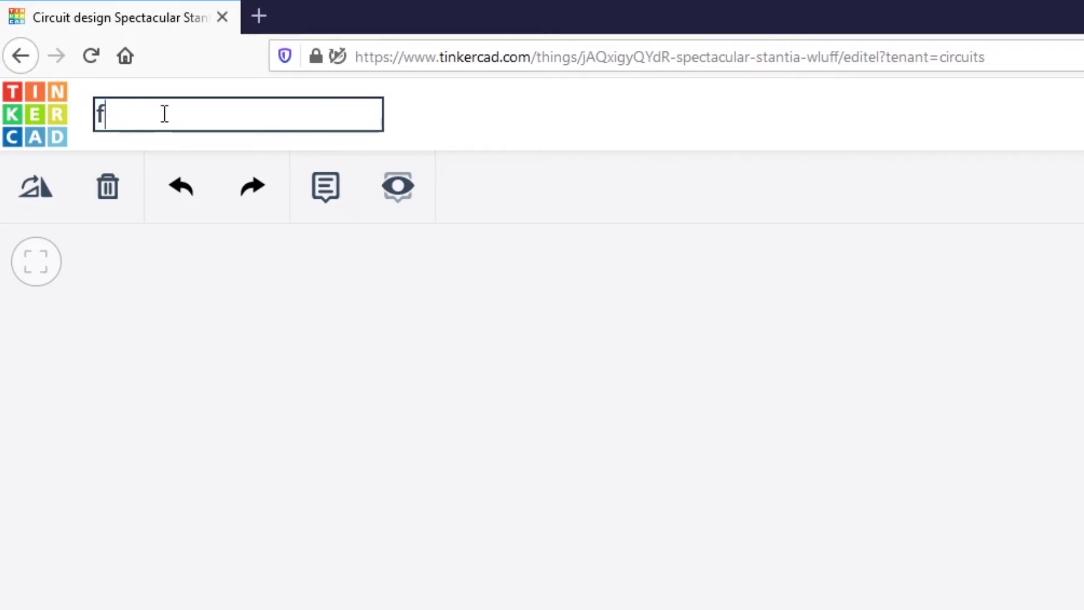
key("BackSpace")
type("st program")
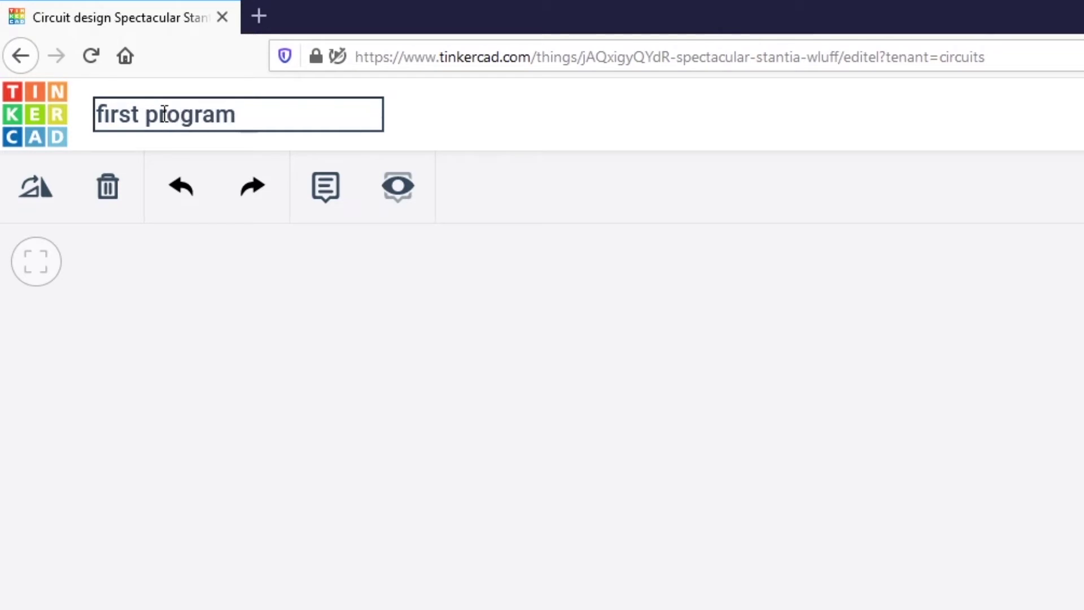
left_click(649, 143)
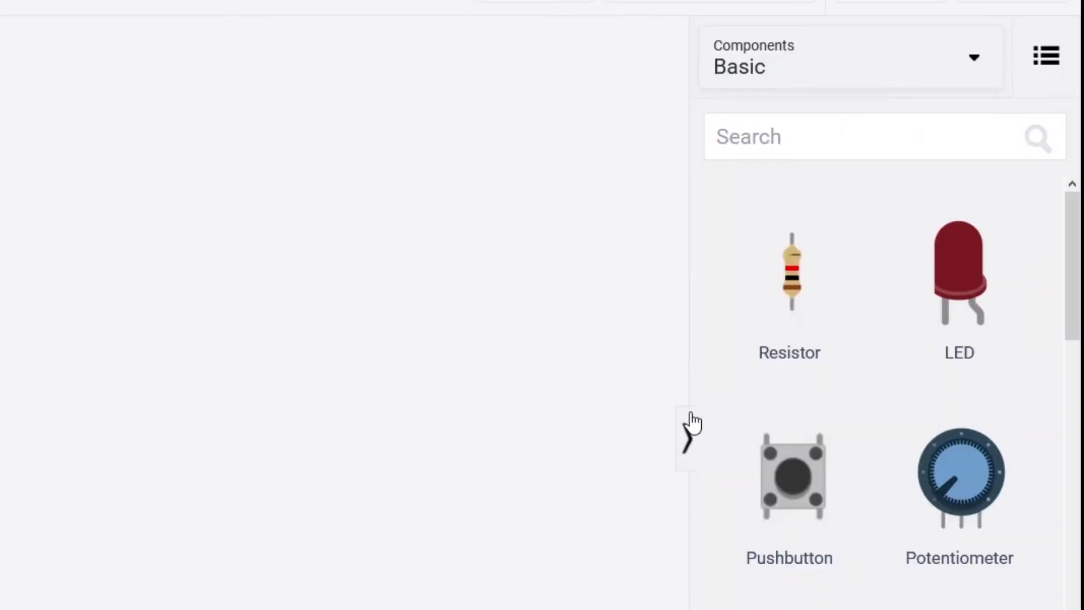
Search components for 'arduino' and place an Arduino Uno R3 at the canvas's lower left
left_click(691, 415)
left_click(1064, 439)
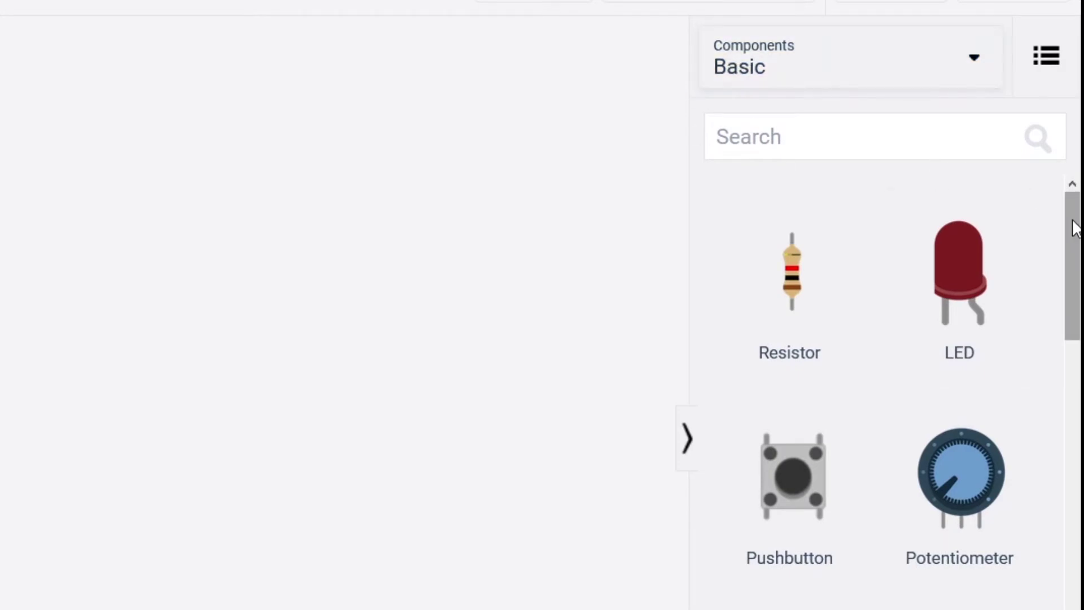
left_click_drag(1074, 229, 1076, 479)
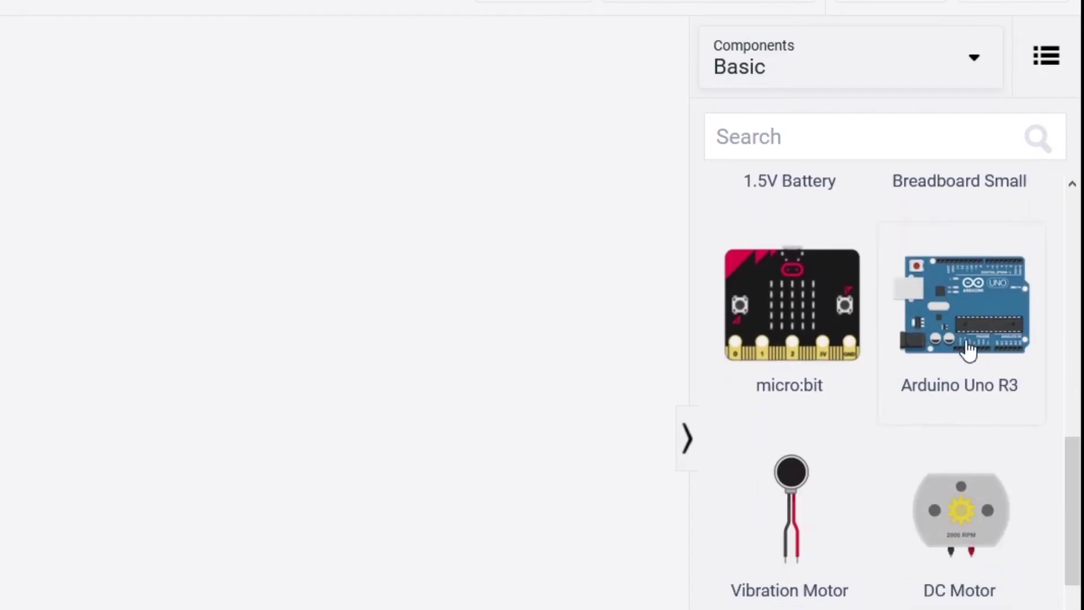
left_click(836, 139)
type("a")
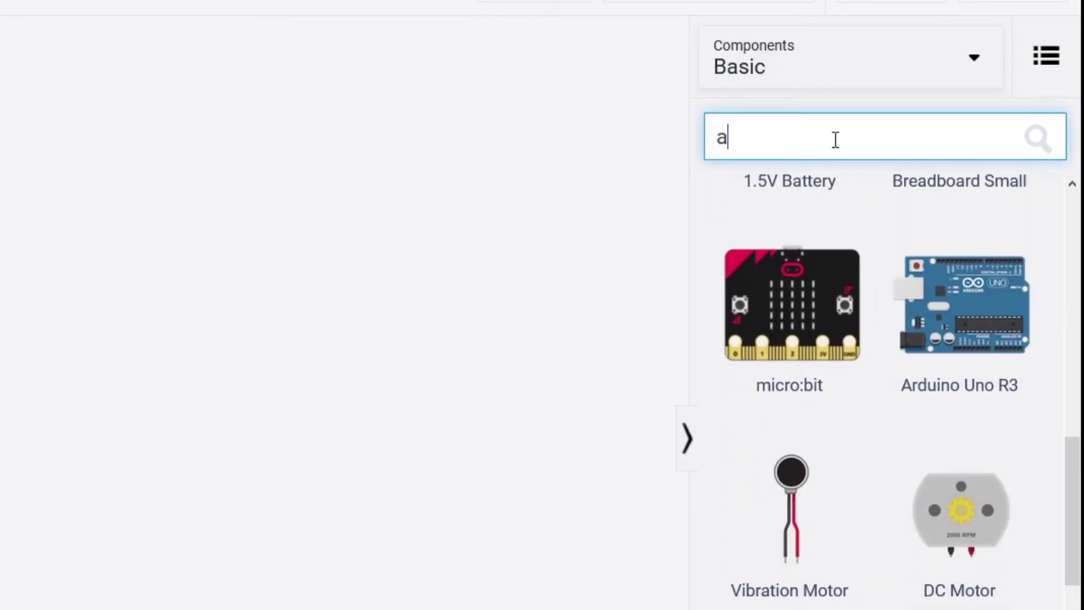
type("rduino")
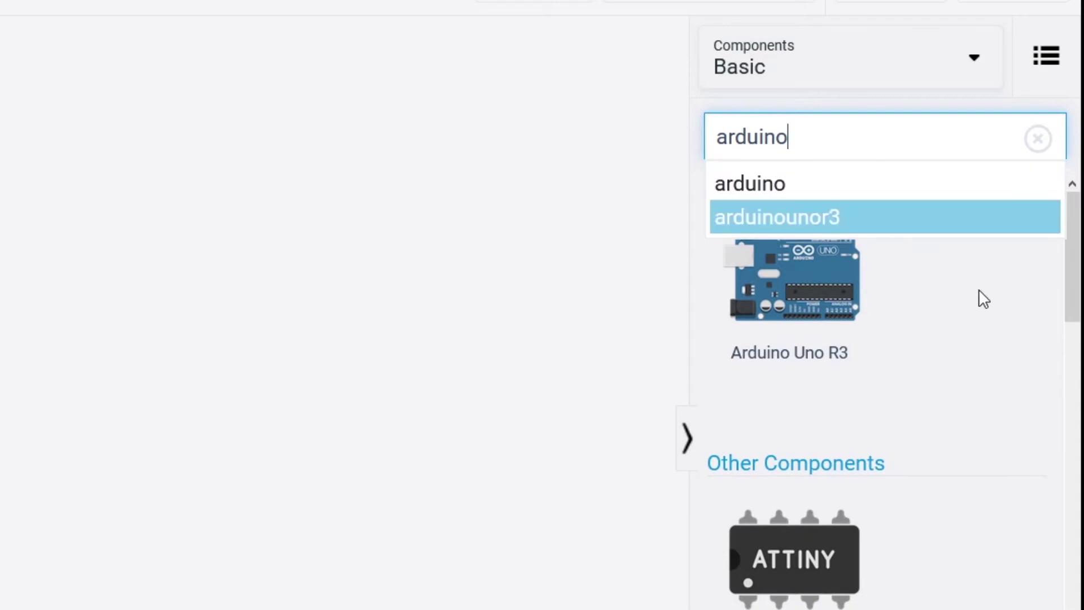
left_click(982, 310)
left_click_drag(815, 286, 285, 352)
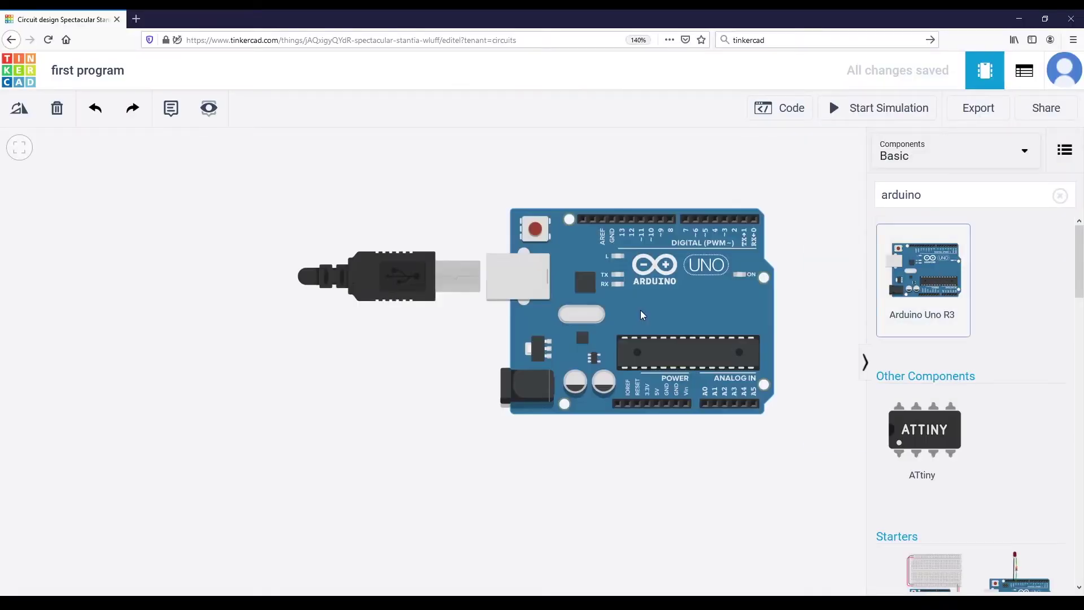
left_click_drag(642, 314, 502, 474)
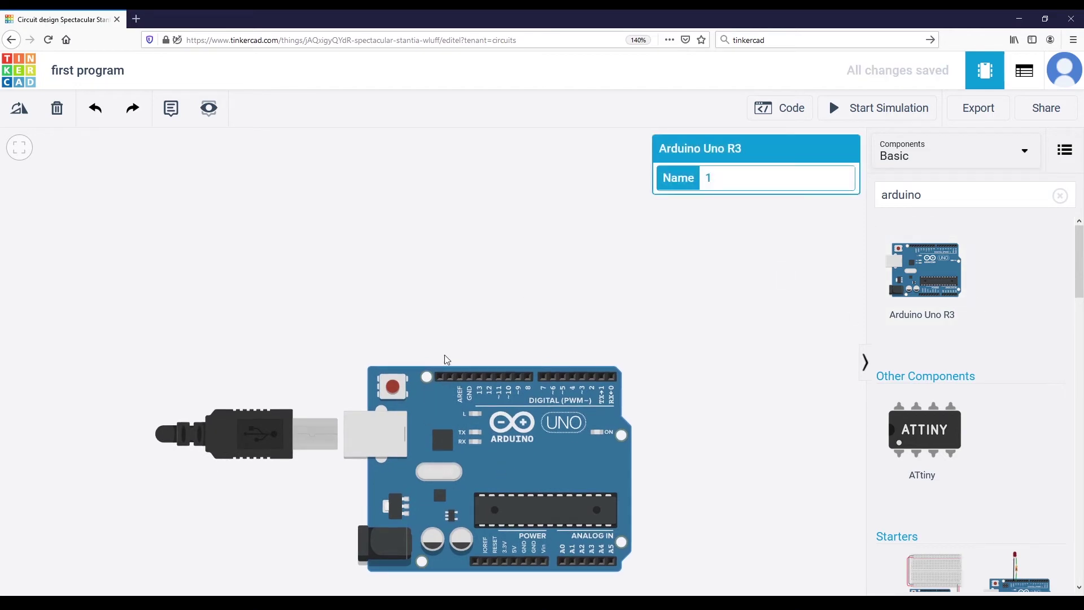
scroll(443, 355, "down", 4)
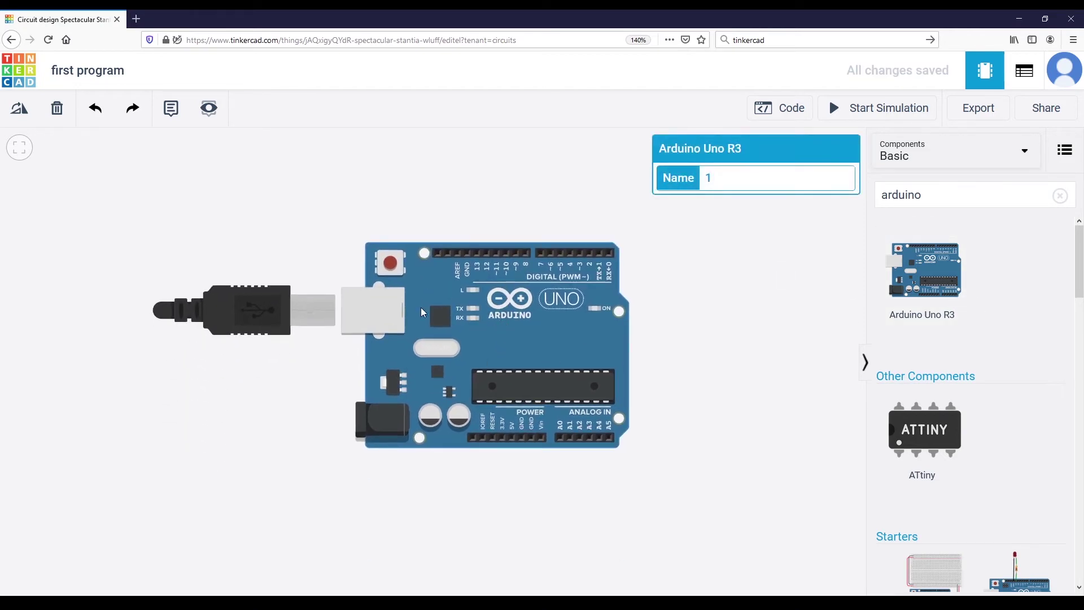
left_click(716, 336)
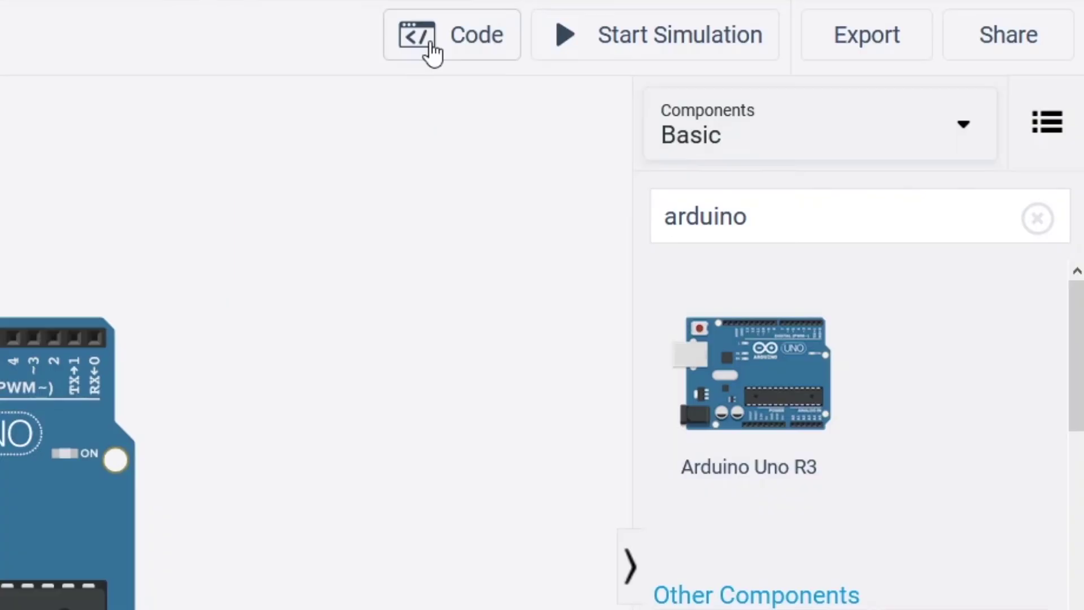
Switch the Arduino code editor from Blocks to Text mode, confirming the conversion
left_click(432, 51)
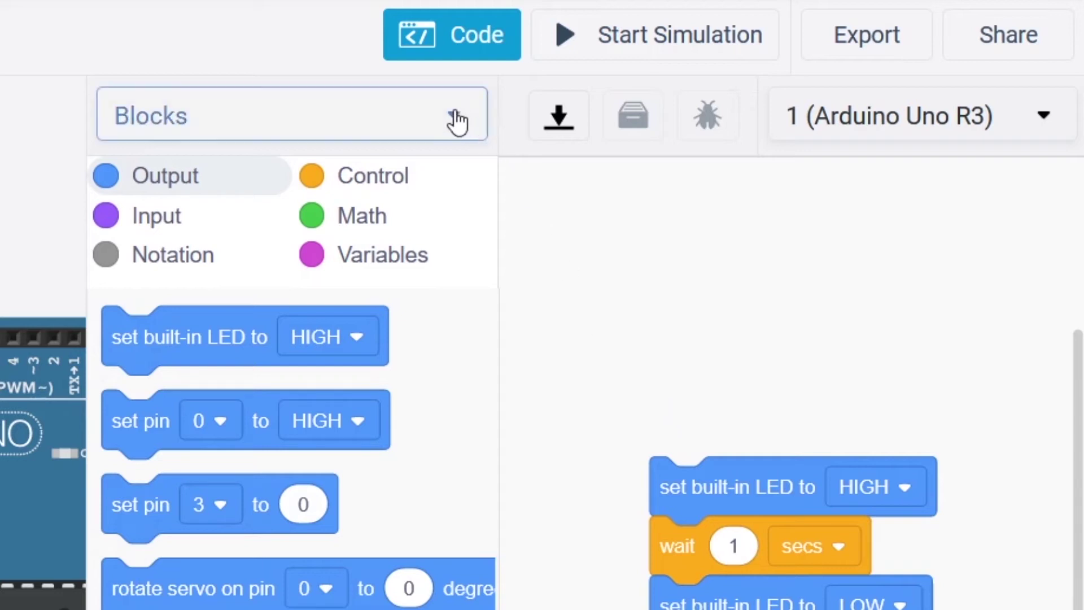
left_click(164, 119)
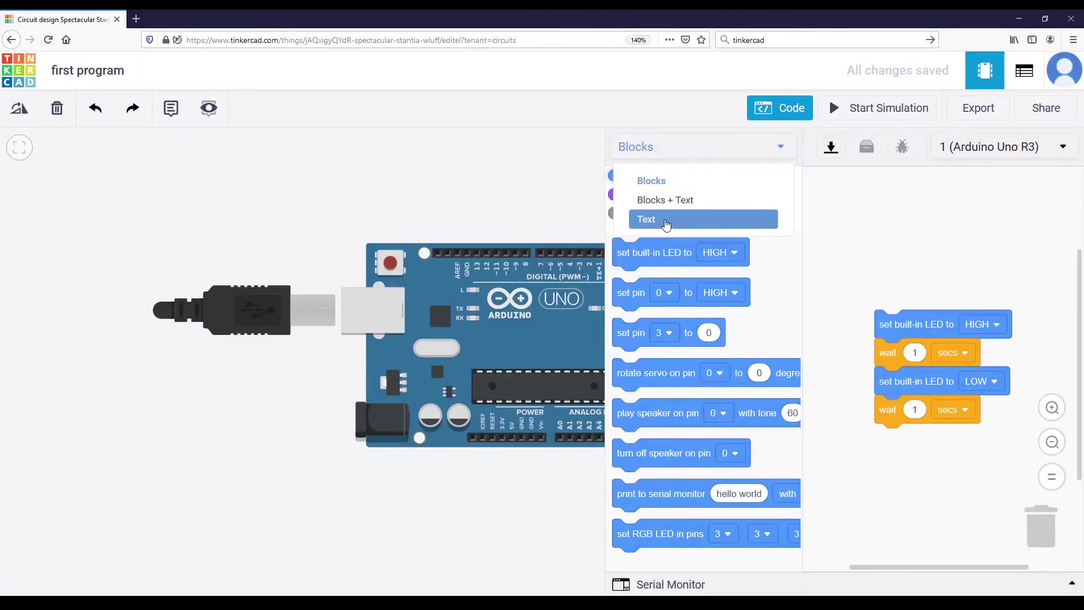
left_click(226, 276)
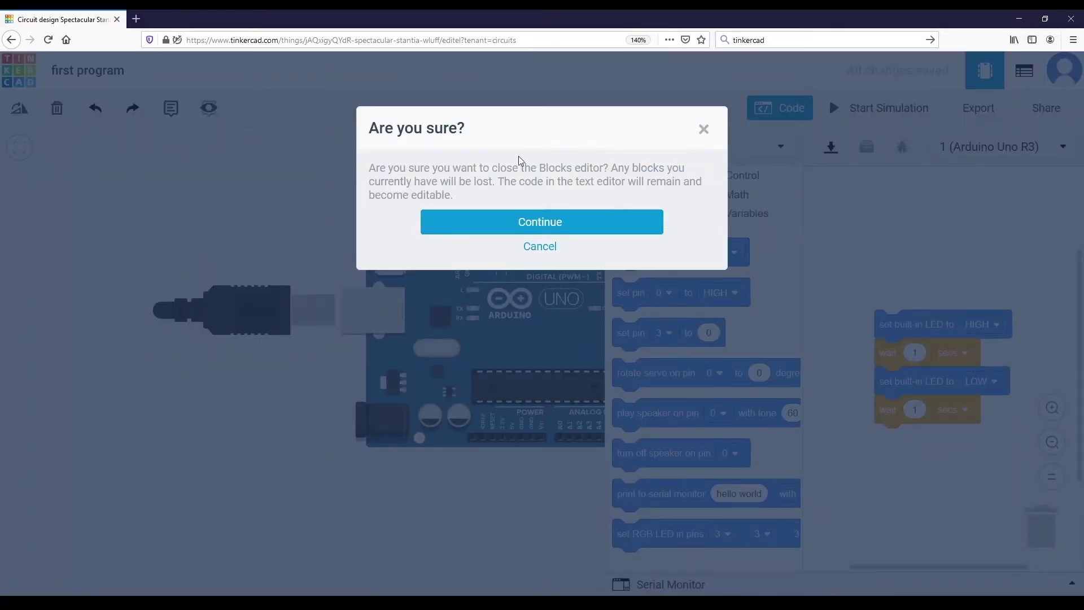
left_click(551, 225)
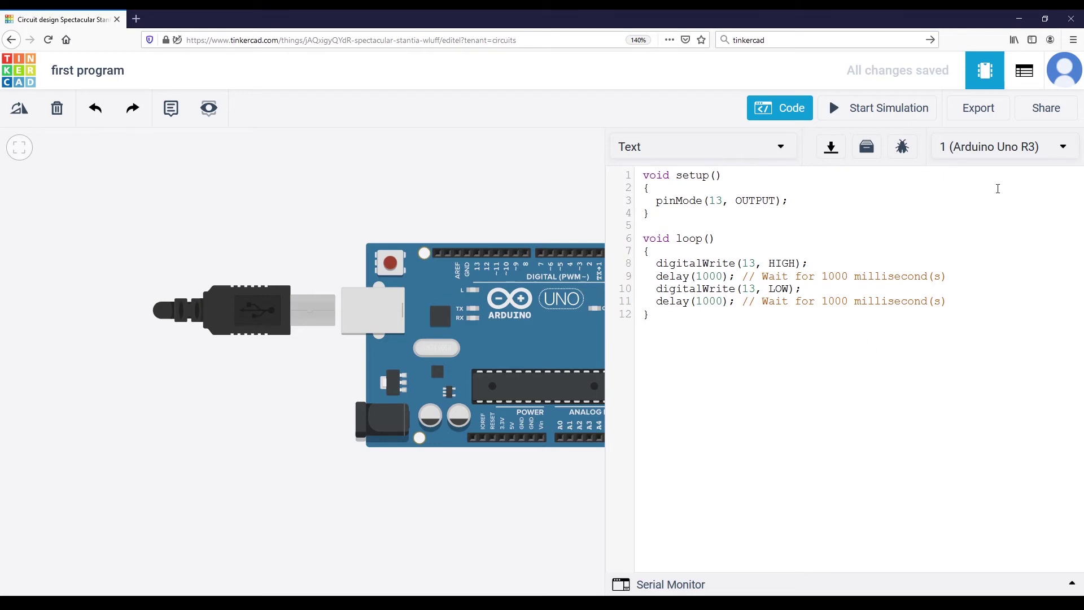
Choose Arduino Uno R3 as the board to program and move it left on the canvas
left_click(954, 150)
left_click(985, 182)
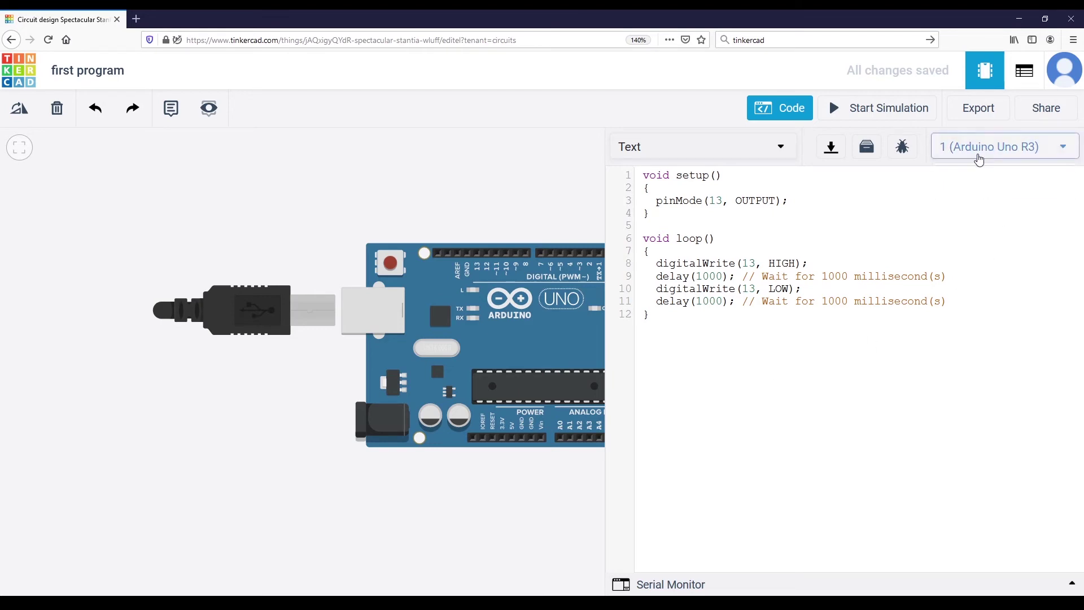
left_click(502, 333)
left_click_drag(547, 336, 433, 352)
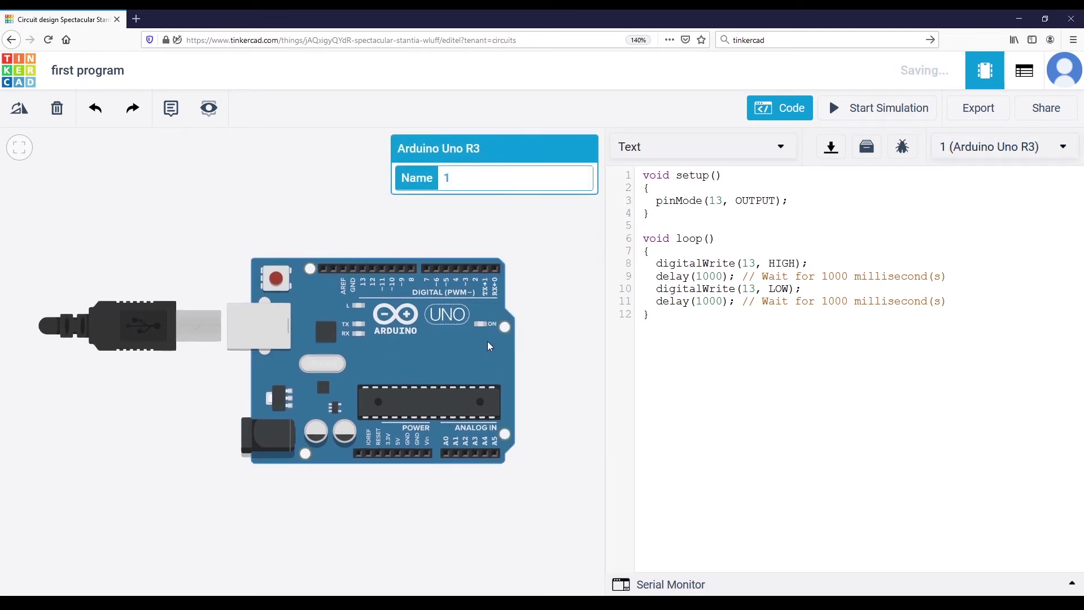
Select the pinMode line in the code and start the simulation
left_click(881, 333)
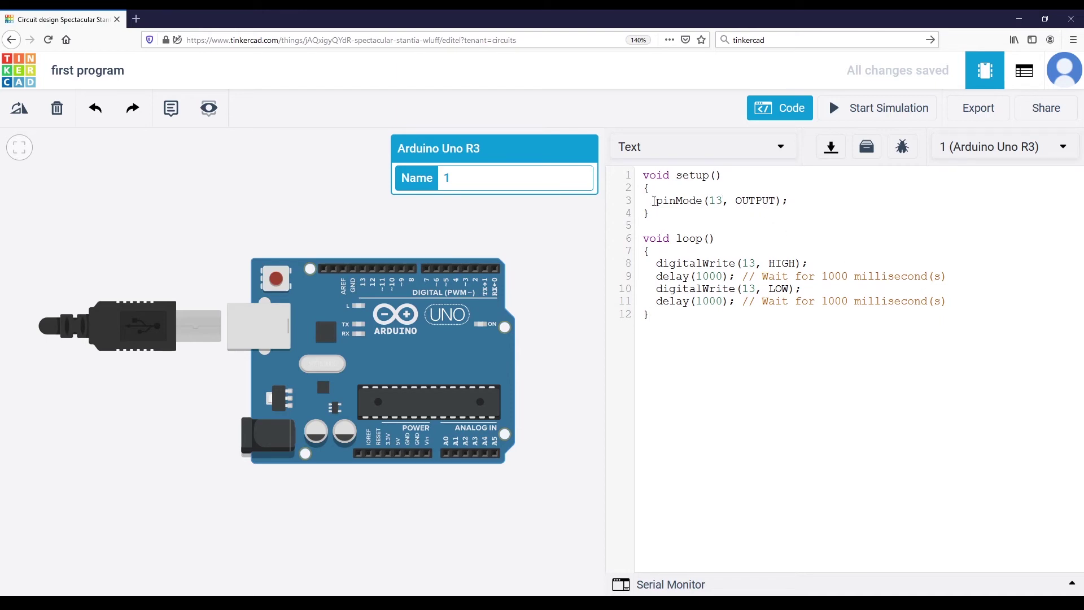
left_click_drag(658, 201, 789, 202)
key("Right")
scroll(364, 277, "up", 4)
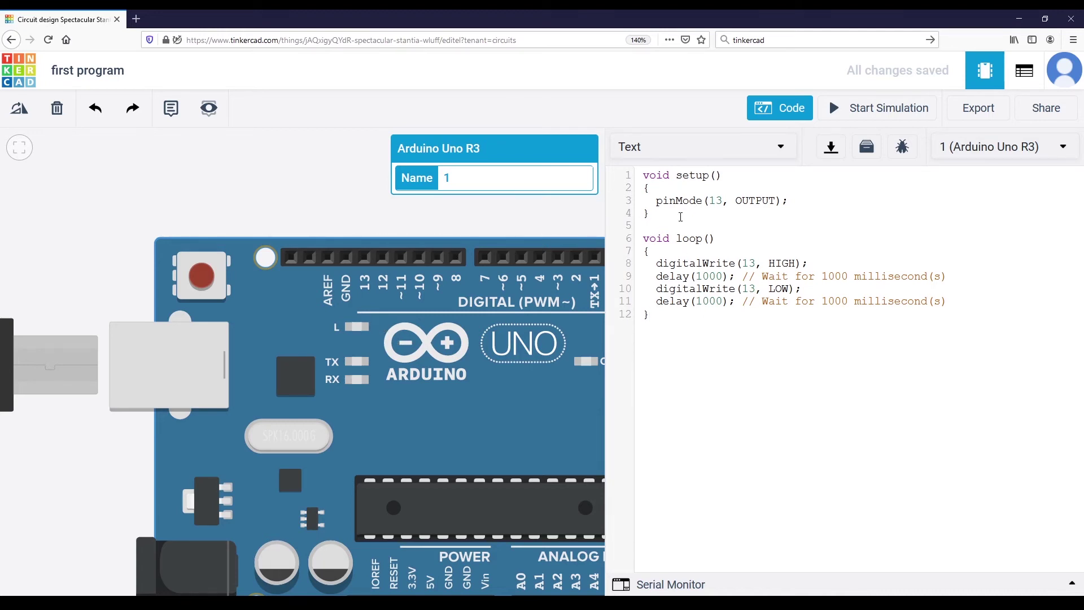
left_click(862, 116)
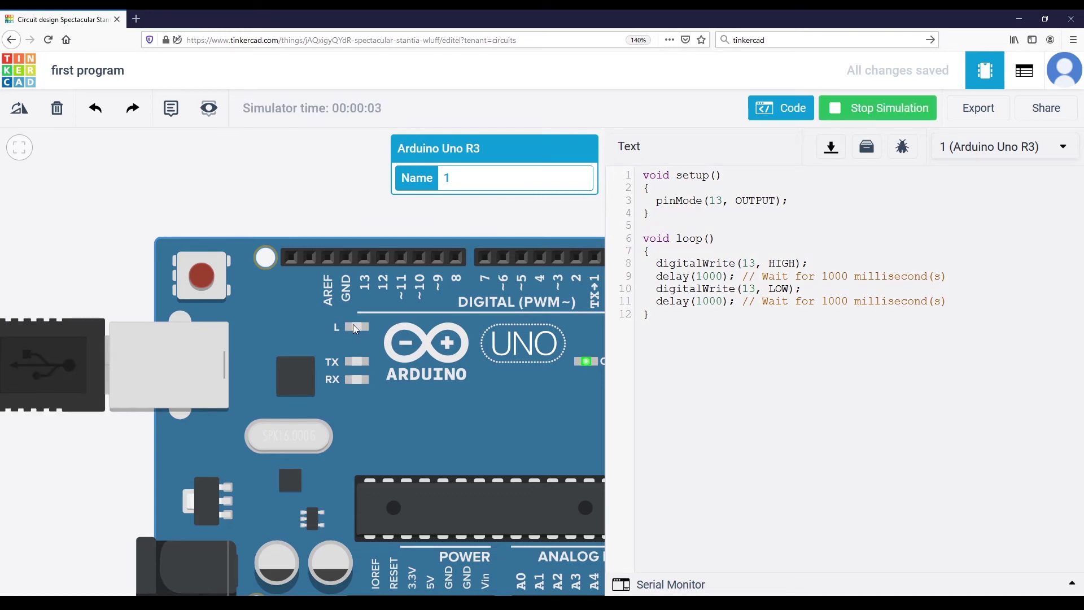
Stop the simulation and add a blank line after the pinMode line
left_click(836, 113)
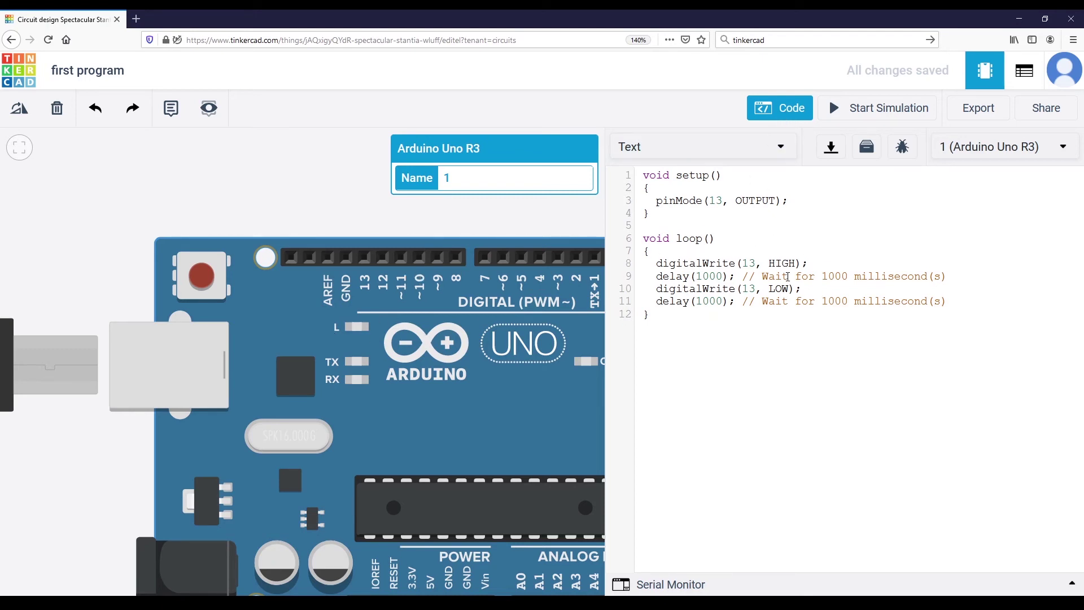
left_click(812, 197)
key("Return")
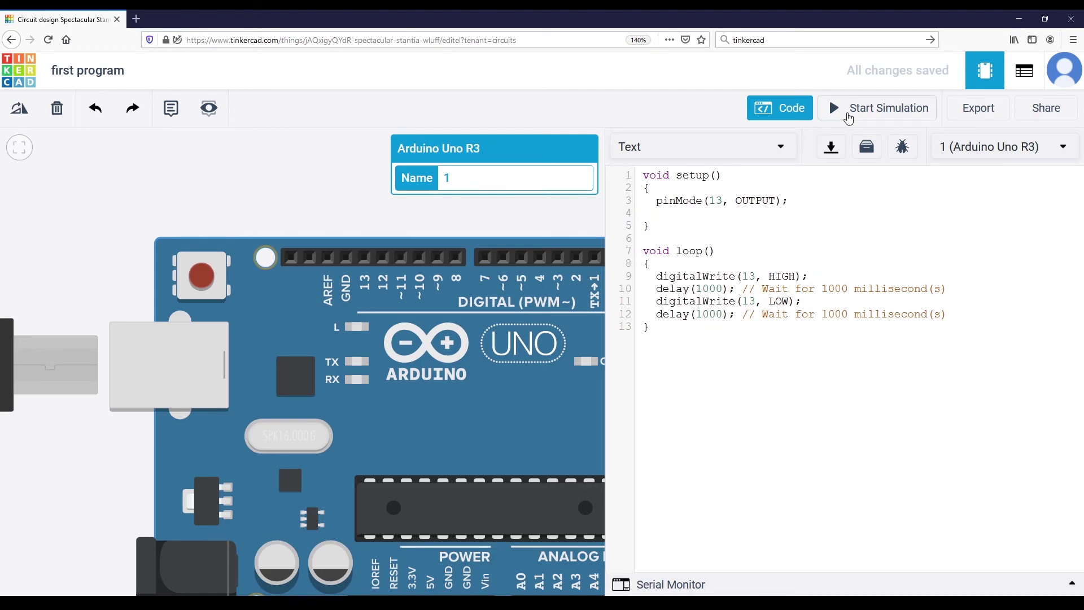
Rerun and stop the simulation, then close the code editor to show components
left_click(847, 114)
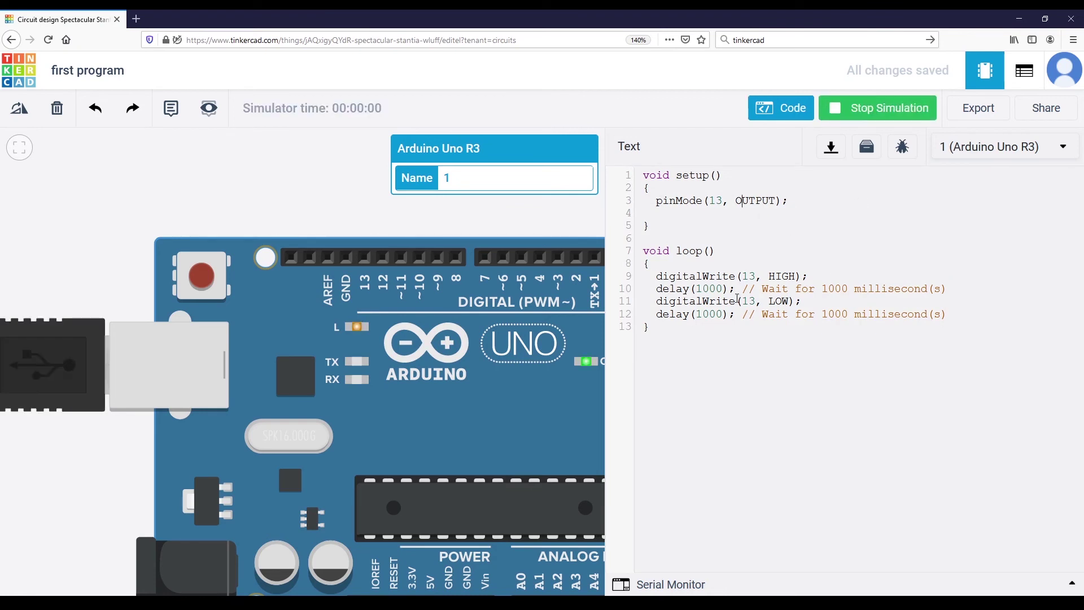
left_click(690, 215)
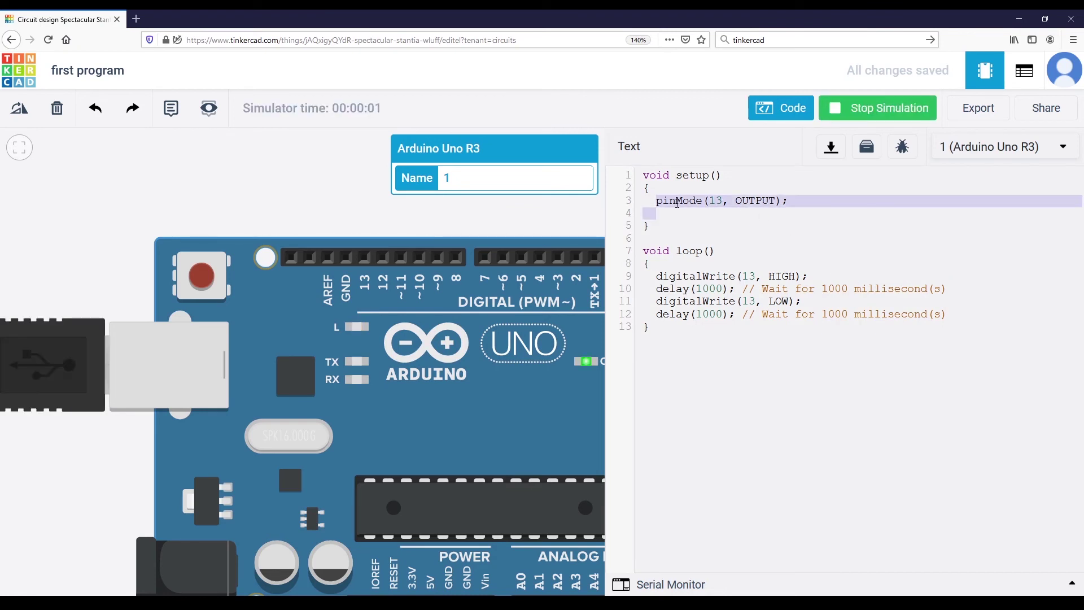
left_click(844, 112)
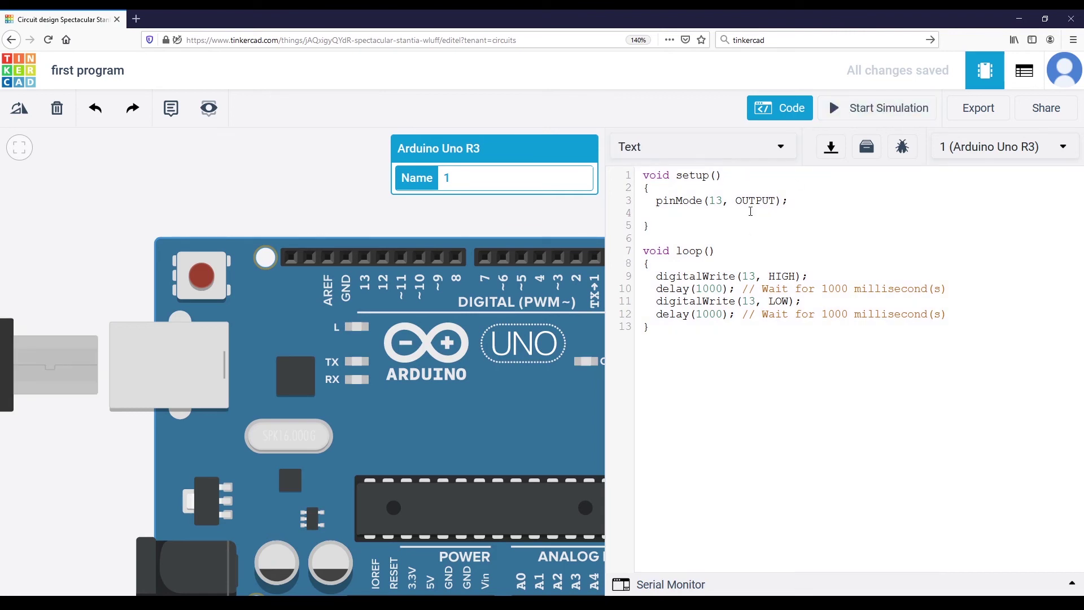
left_click(790, 113)
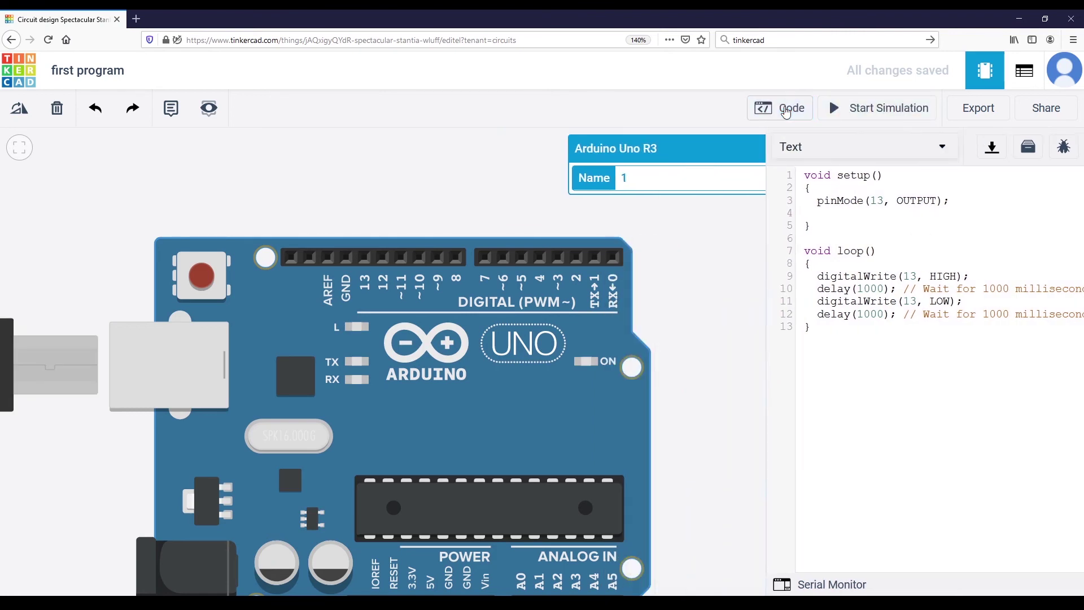
left_click(750, 261)
Search 'bread' and place a Breadboard Small above the Arduino board
scroll(732, 319, "down", 1)
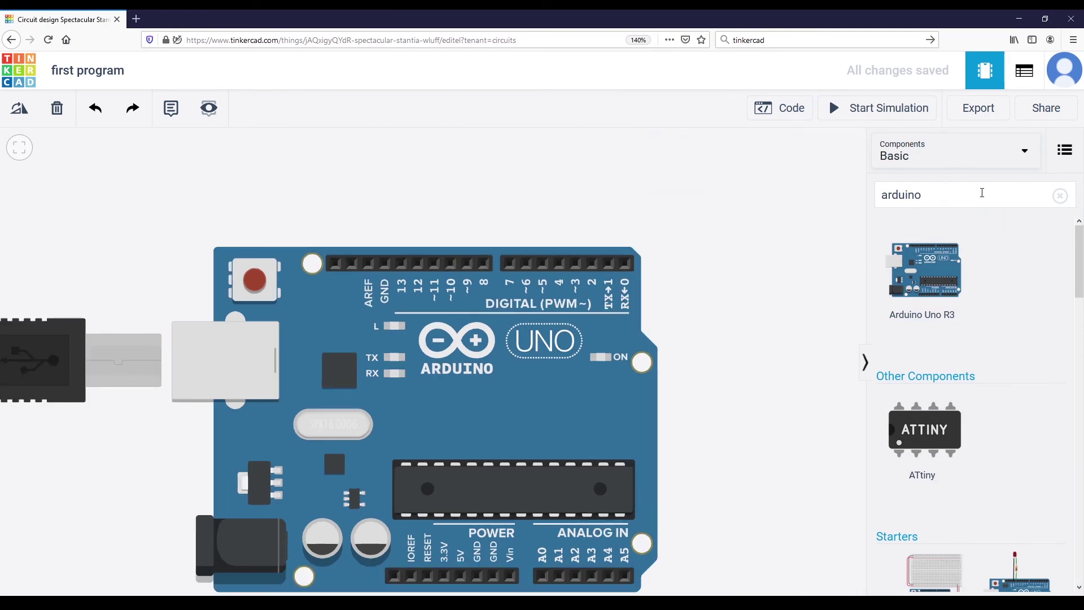
left_click_drag(982, 192, 880, 191)
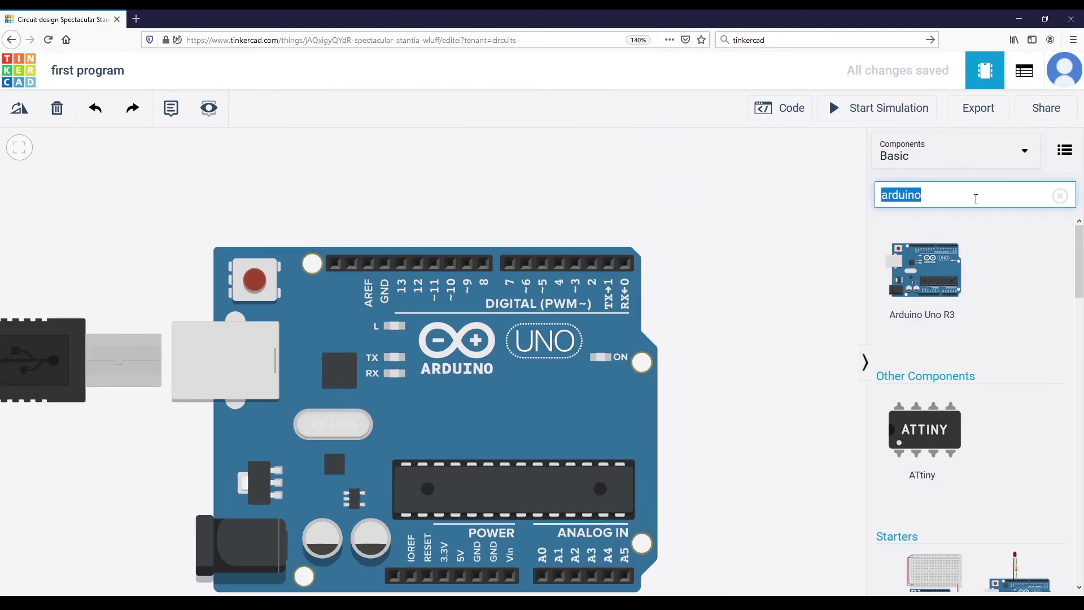
type("bread")
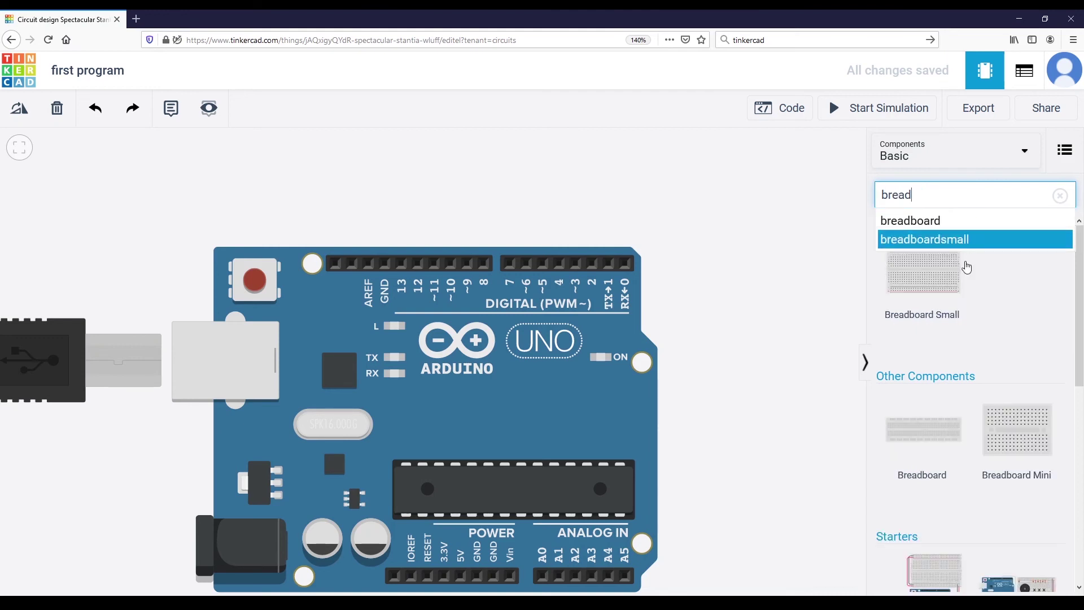
left_click(935, 277)
left_click_drag(936, 276, 709, 205)
scroll(694, 242, "down", 3)
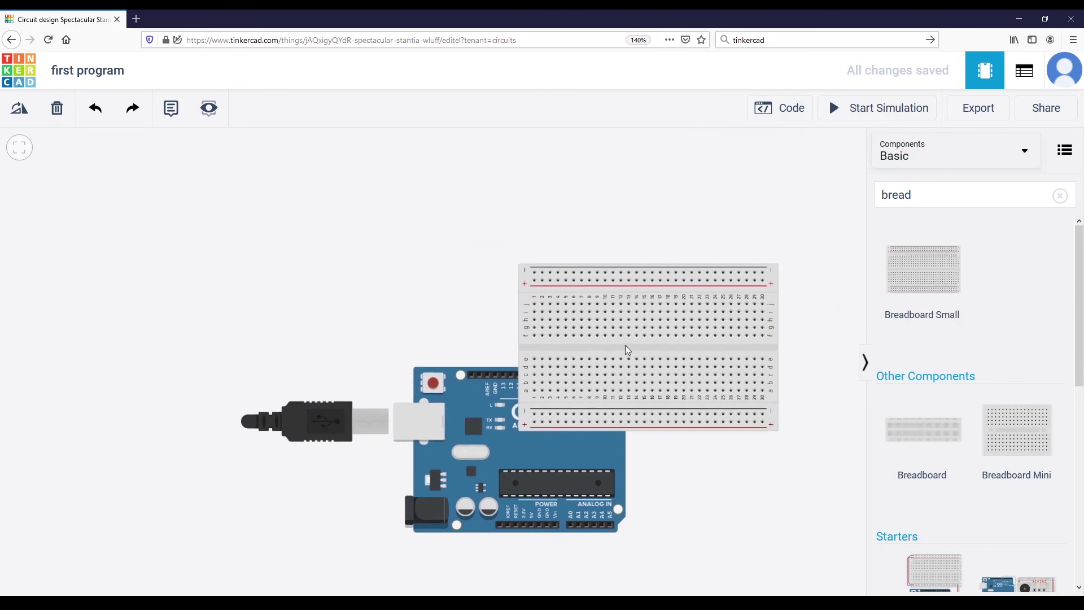
left_click_drag(625, 351, 516, 259)
scroll(649, 347, "up", 2)
left_click(721, 382)
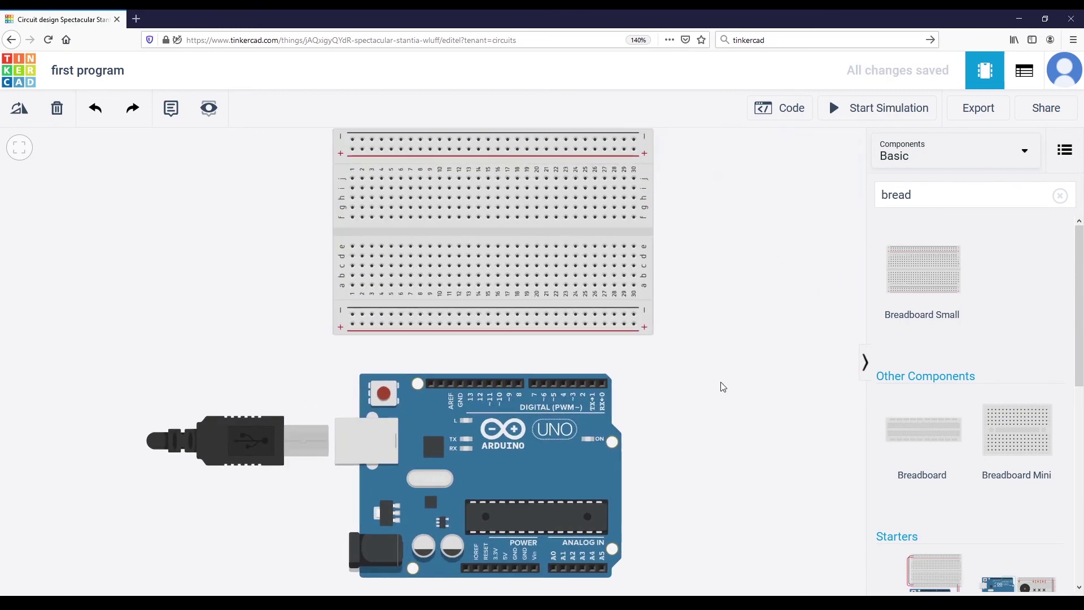
Try component searches for led, resi and lcd, then bring back the text code editor
left_click(937, 192)
type("led")
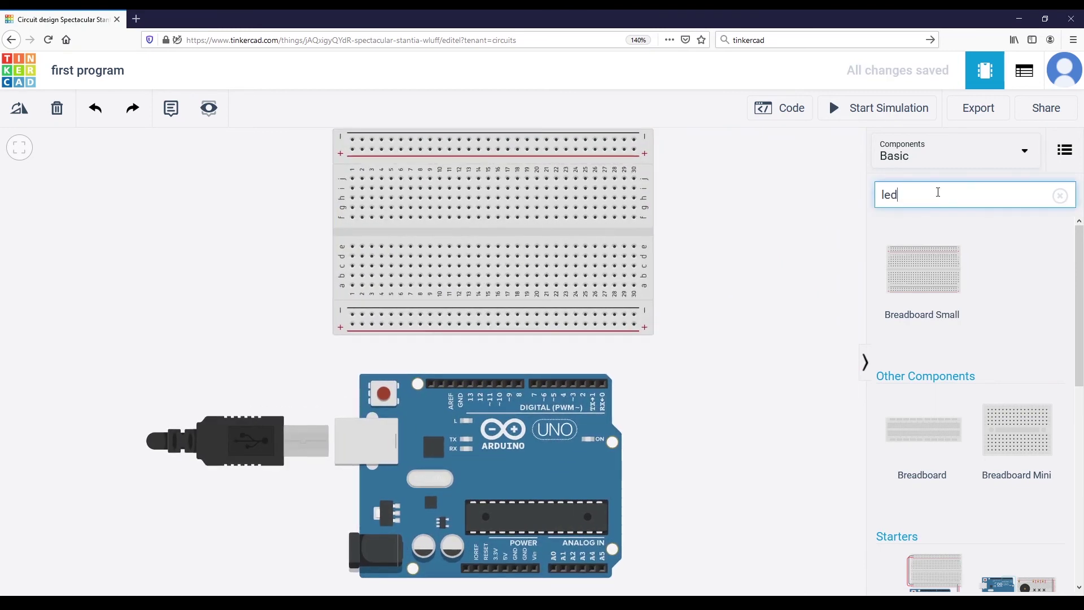
key("BackSpace")
key("BackSpace")
key("BackSpace")
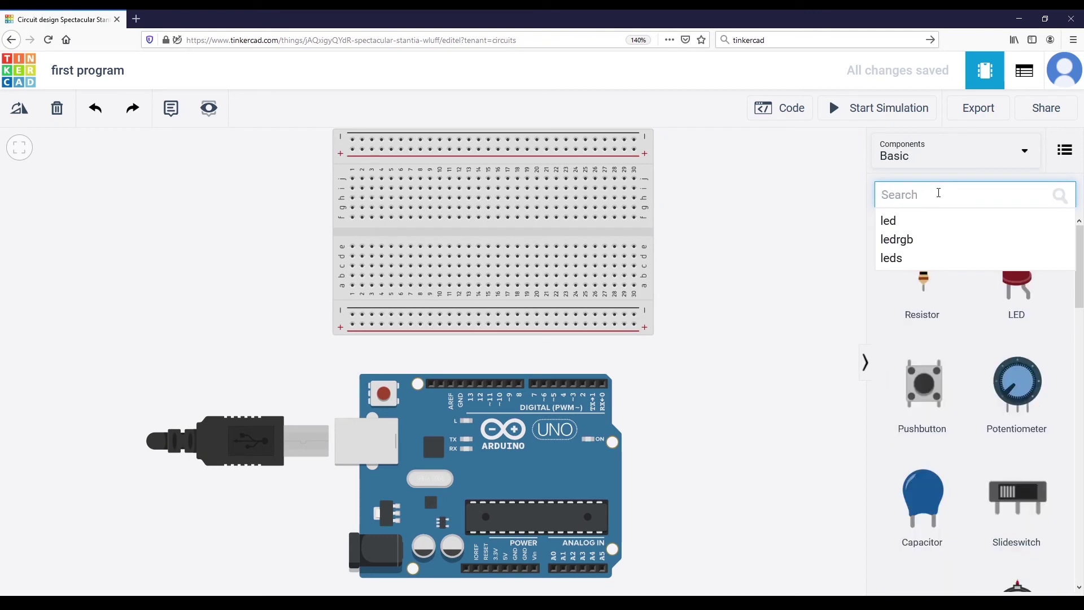
type("resi")
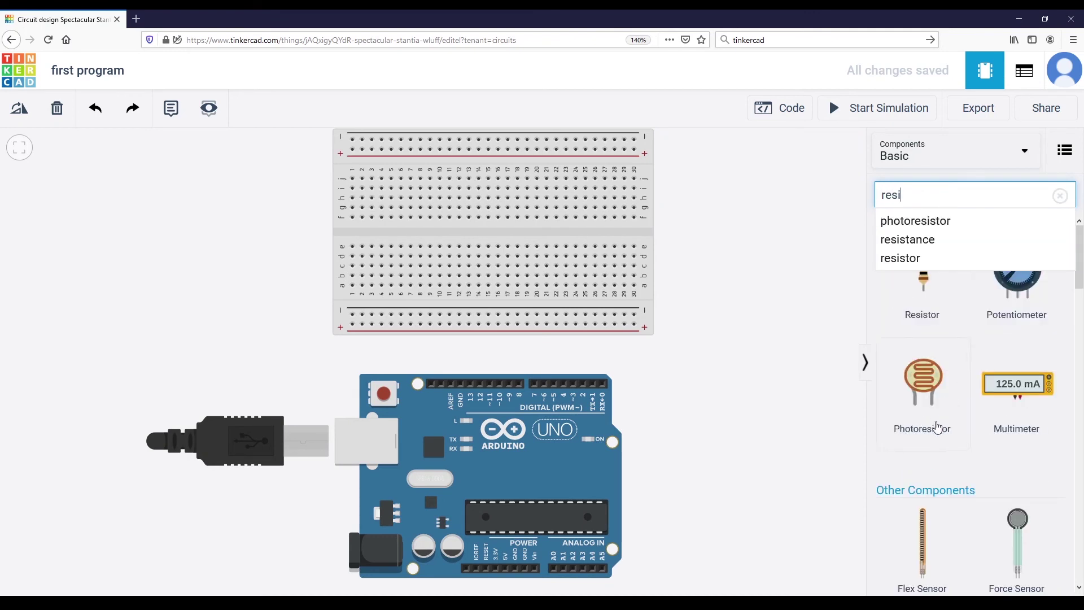
left_click(944, 474)
left_click(924, 198)
type("lcd")
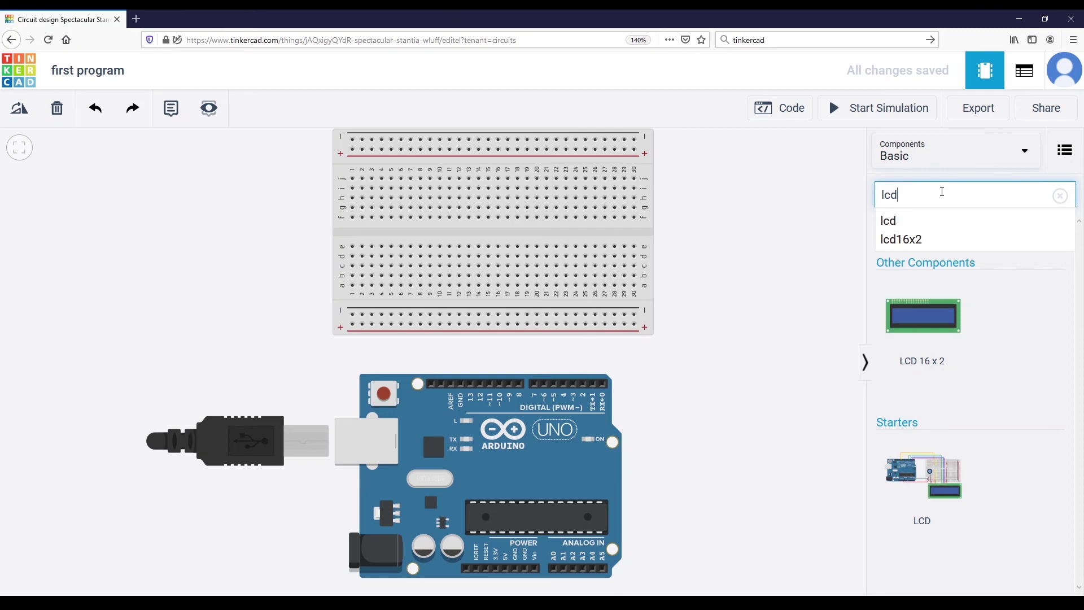
left_click(796, 113)
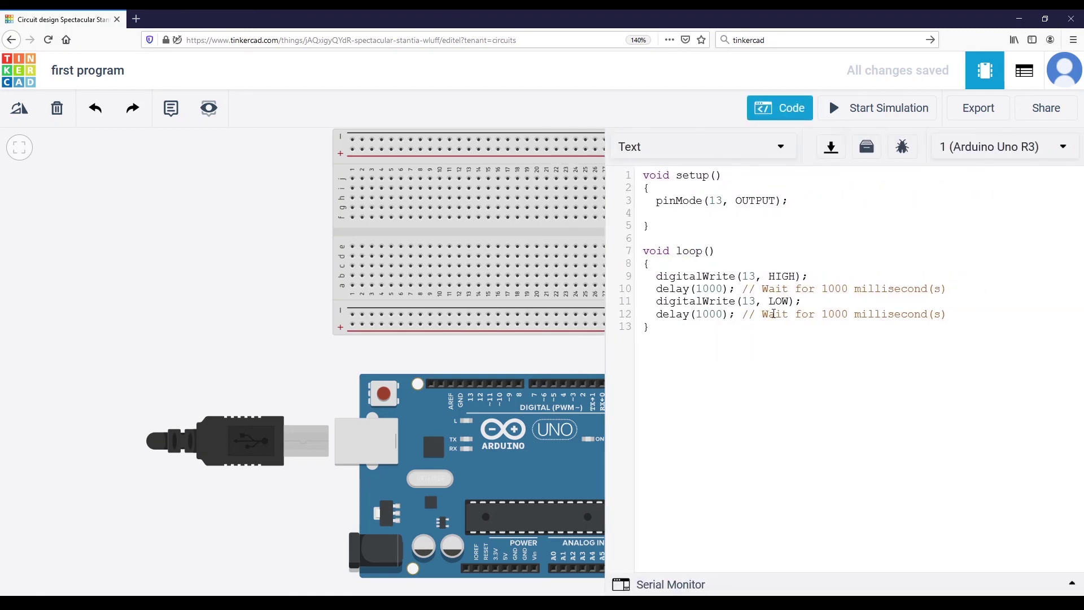